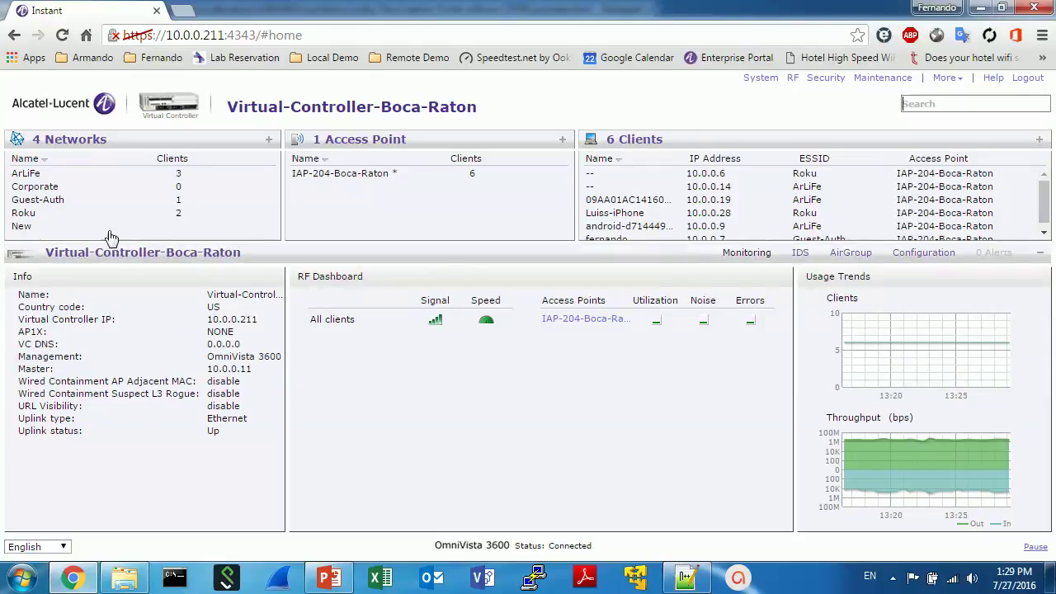
Create a new WLAN named Guest-FB with Guest as its primary usage.
click(20, 228)
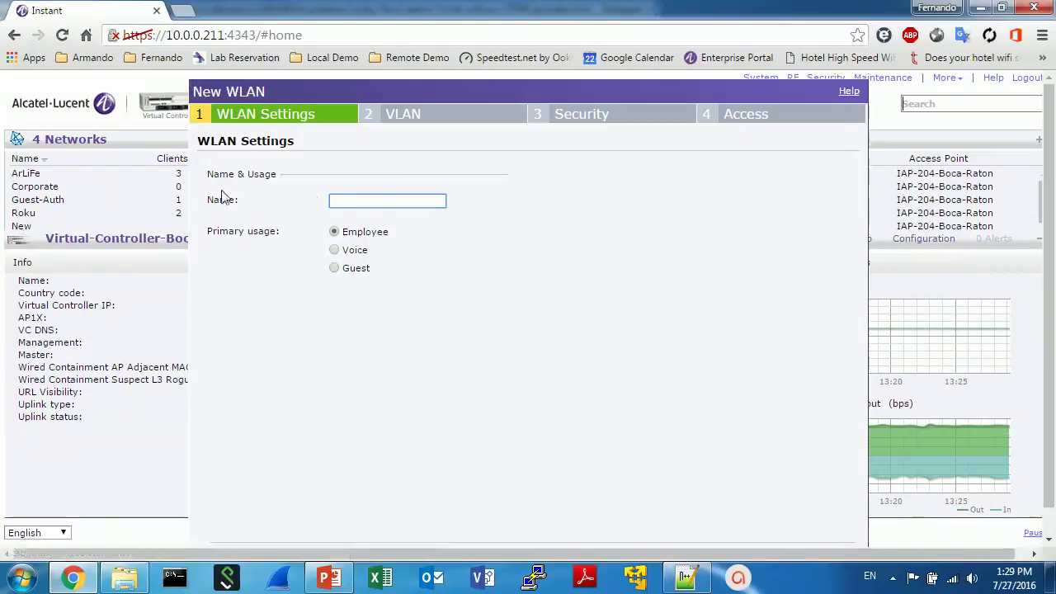
click(379, 200)
text(G)
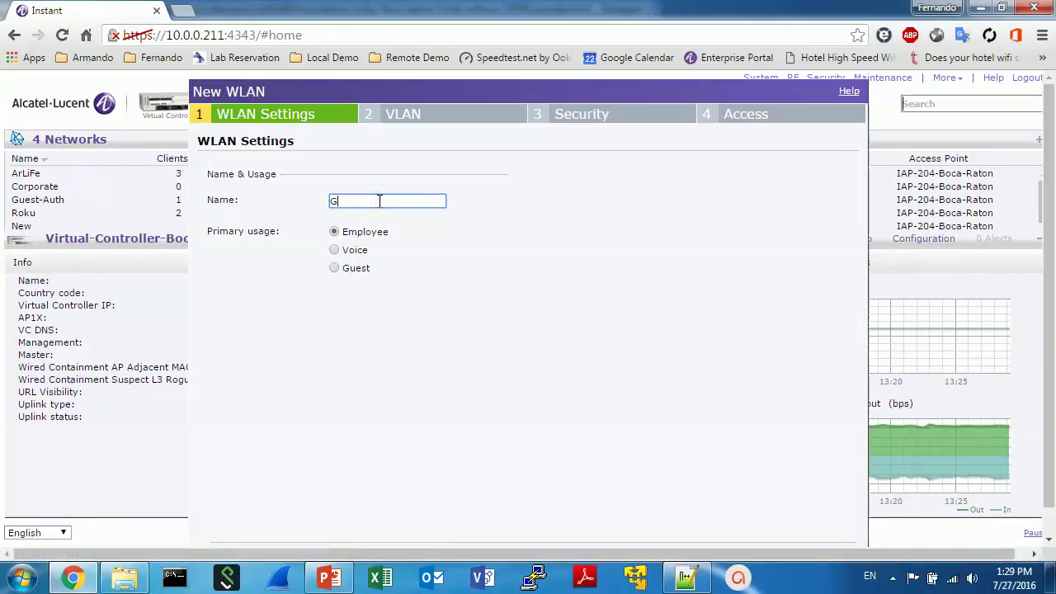
text(uest-FB)
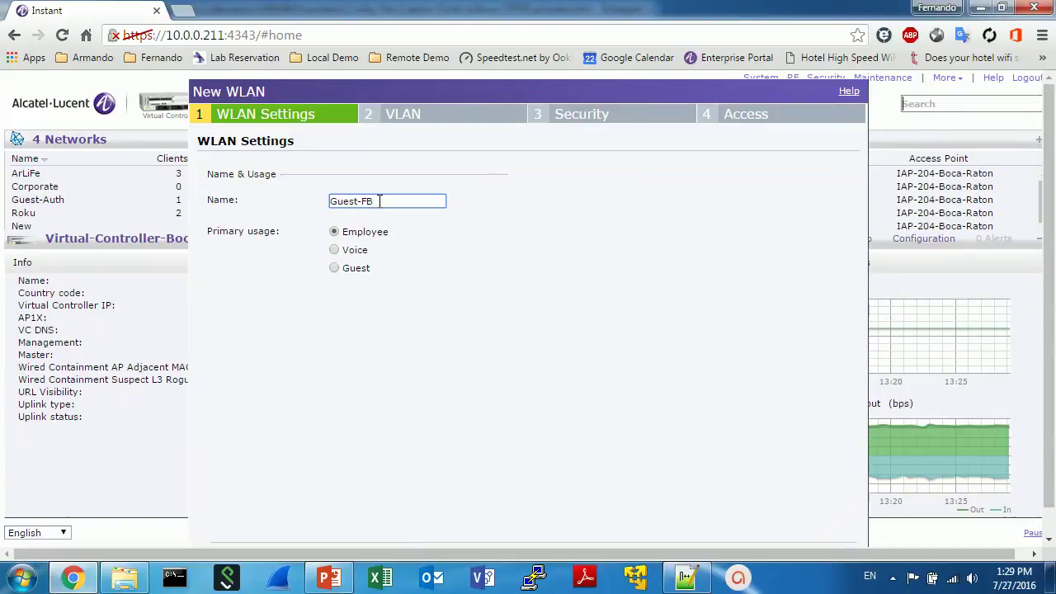
click(336, 276)
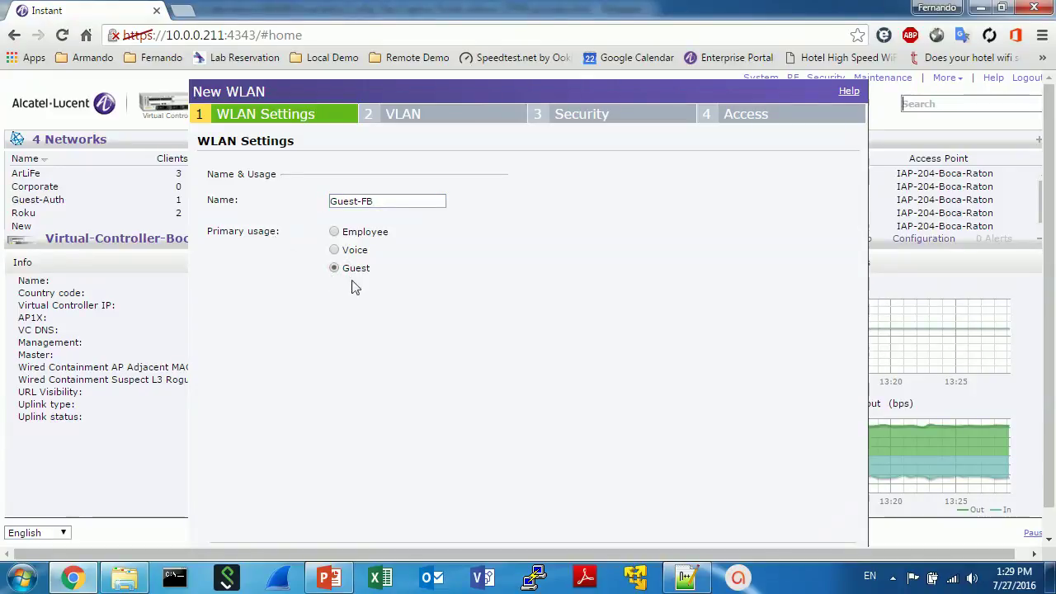
Set the WLAN's client IP assignment to Network assigned and its splash page type to Facebook.
click(406, 120)
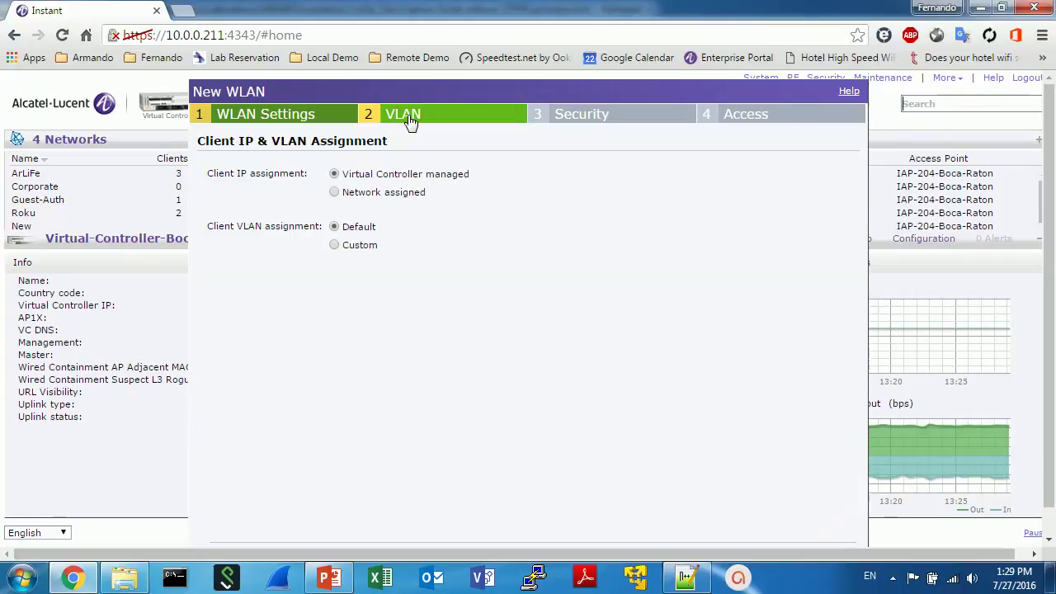
click(336, 194)
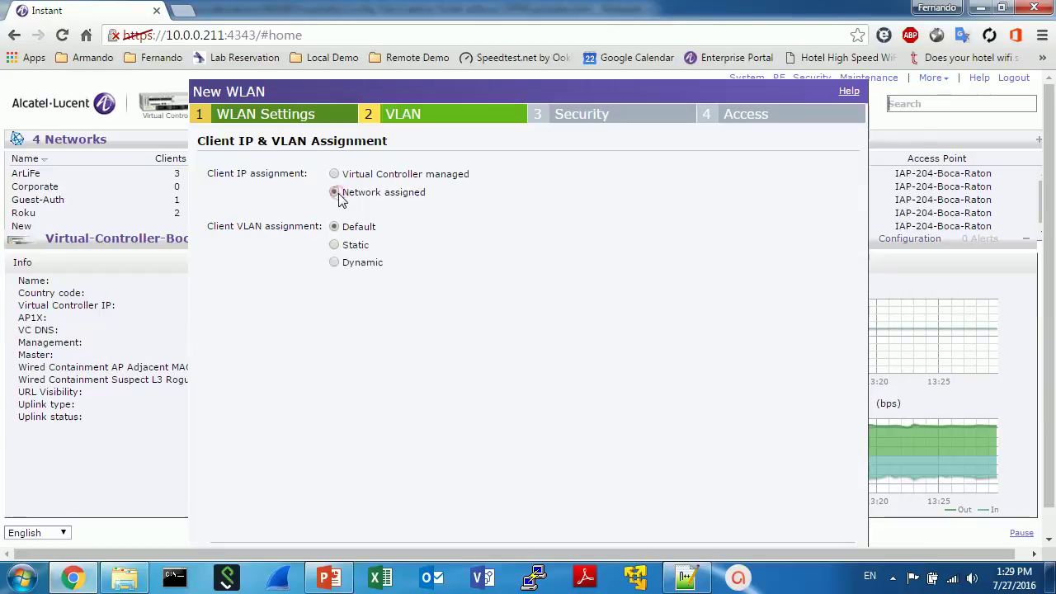
click(580, 118)
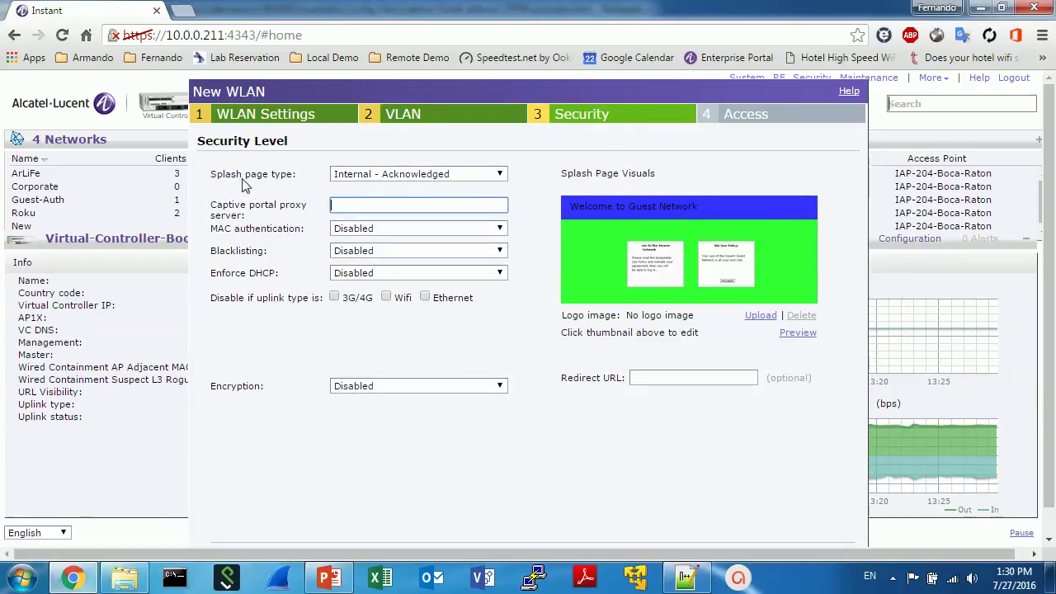
click(492, 173)
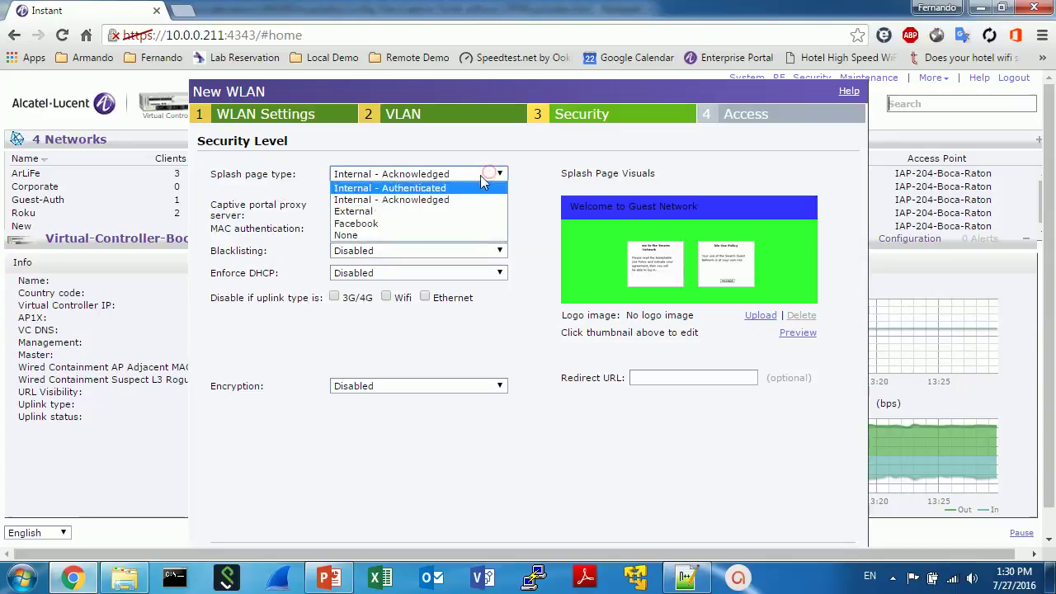
click(374, 223)
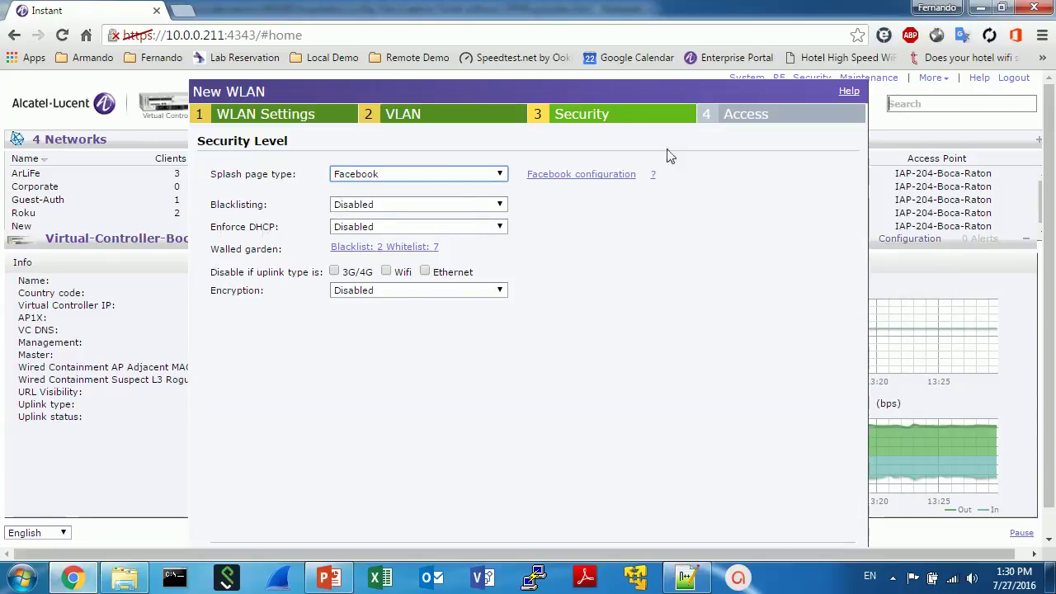
Open the Facebook Wi-Fi configuration for the WLAN and check which business pages can be linked.
click(586, 176)
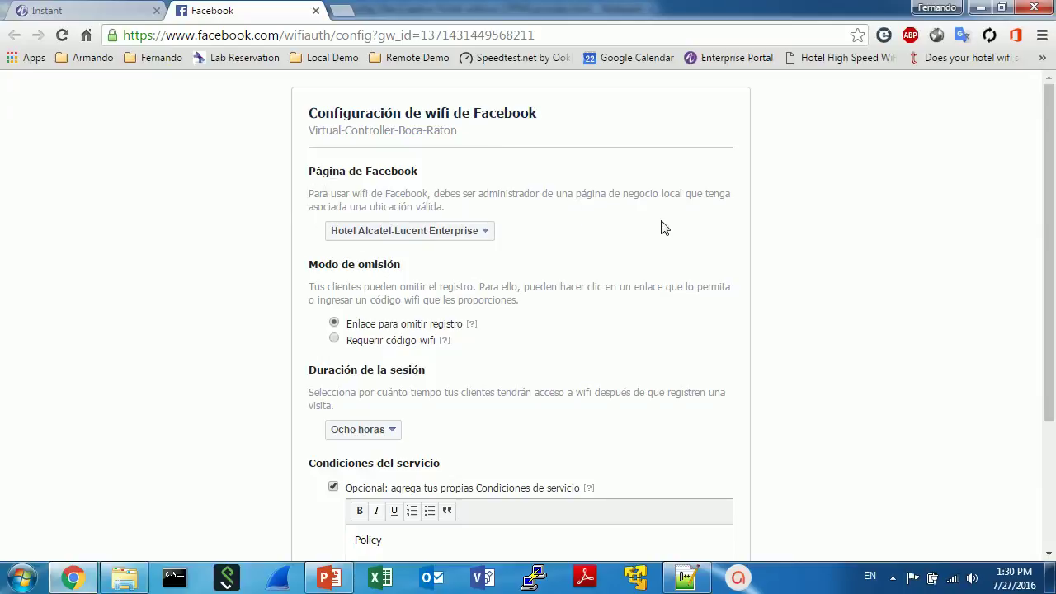
scroll(664, 231, down, 2)
scroll(669, 236, up, 2)
click(485, 237)
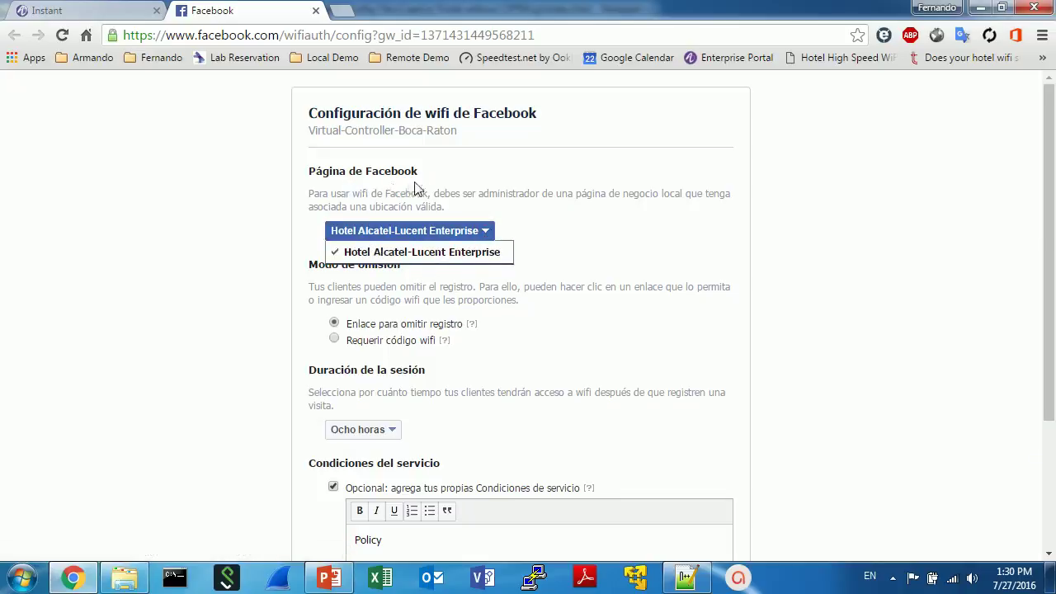
click(532, 206)
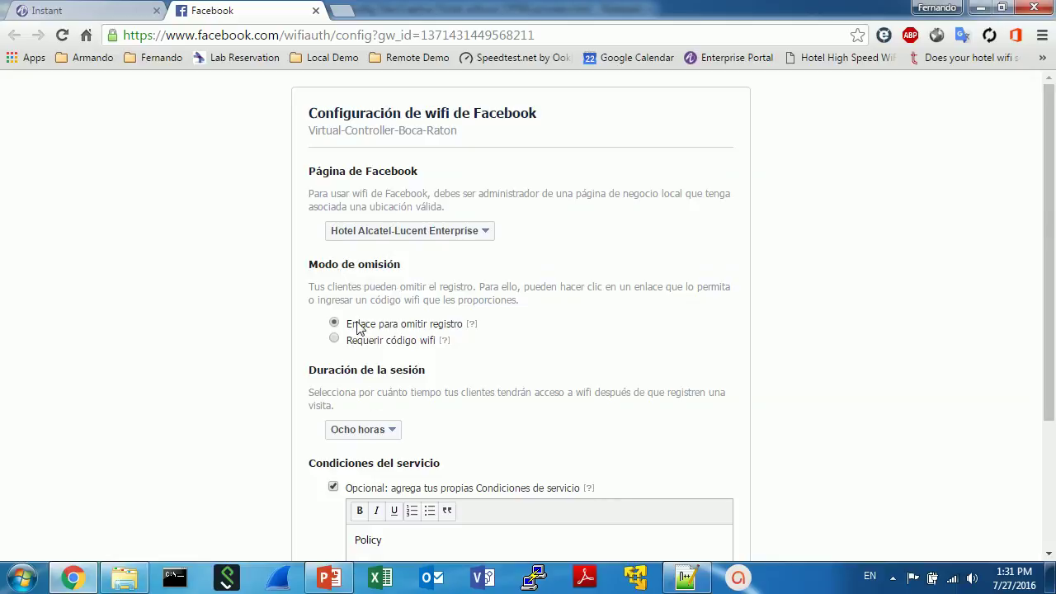
Compare the bypass modes Enlace para omitir registro and Requerir código wifi, leaving Enlace para omitir registro selected.
drag(399, 325, 464, 326)
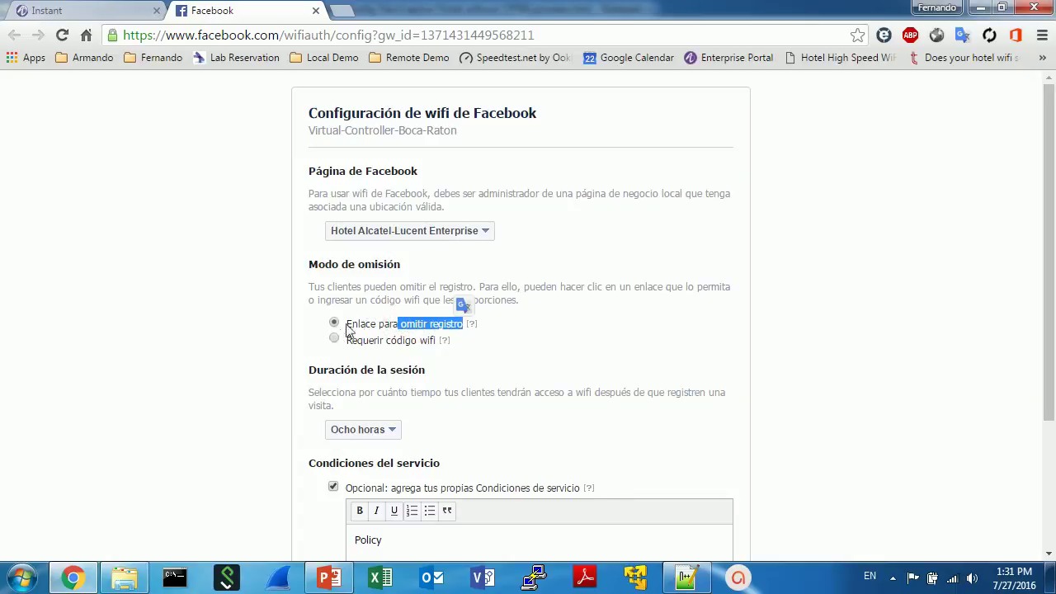
drag(345, 324, 468, 323)
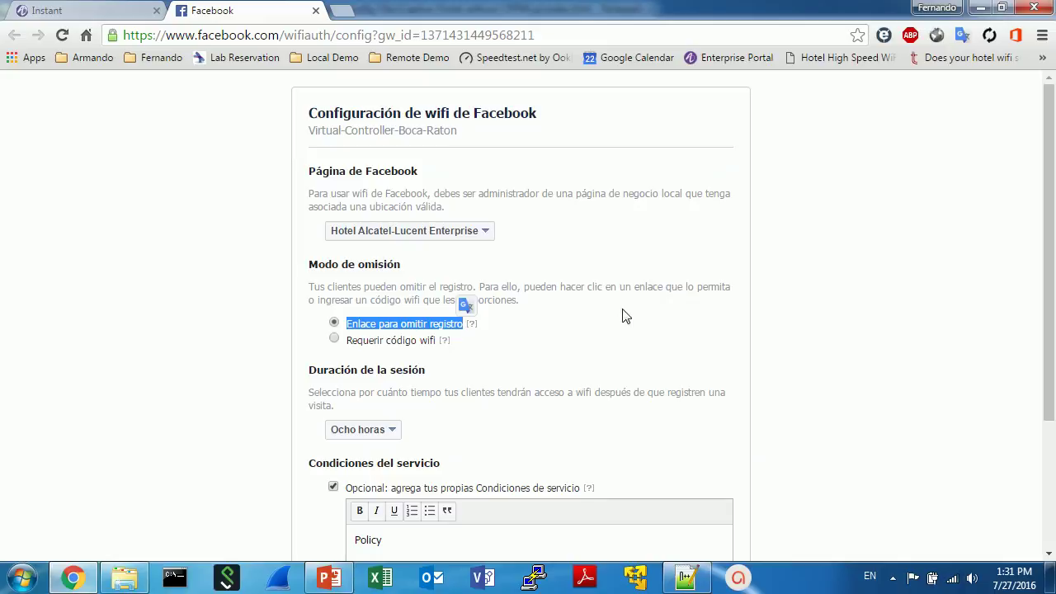
drag(347, 339, 435, 342)
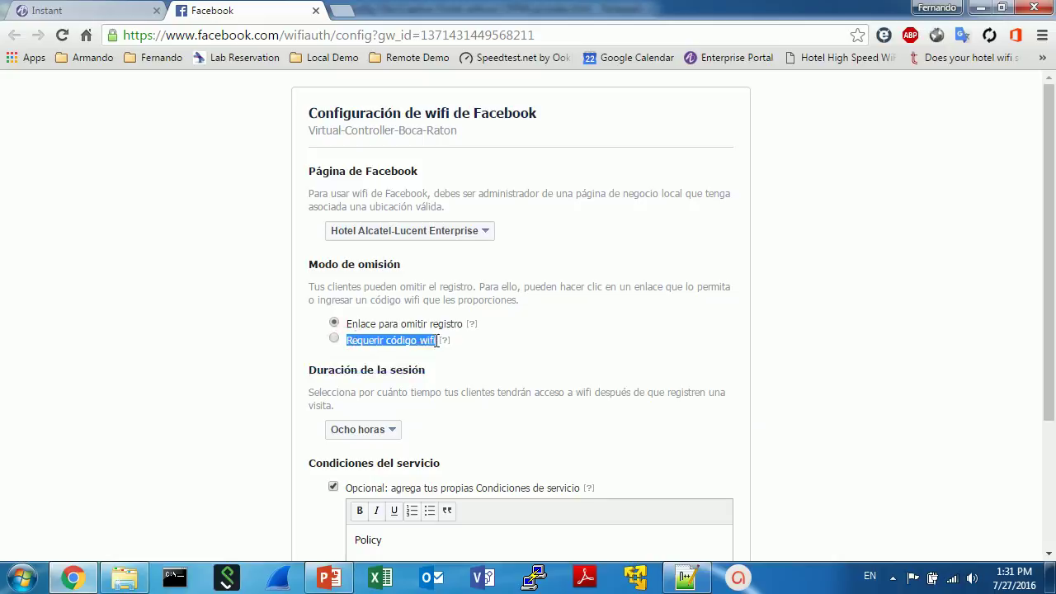
click(335, 339)
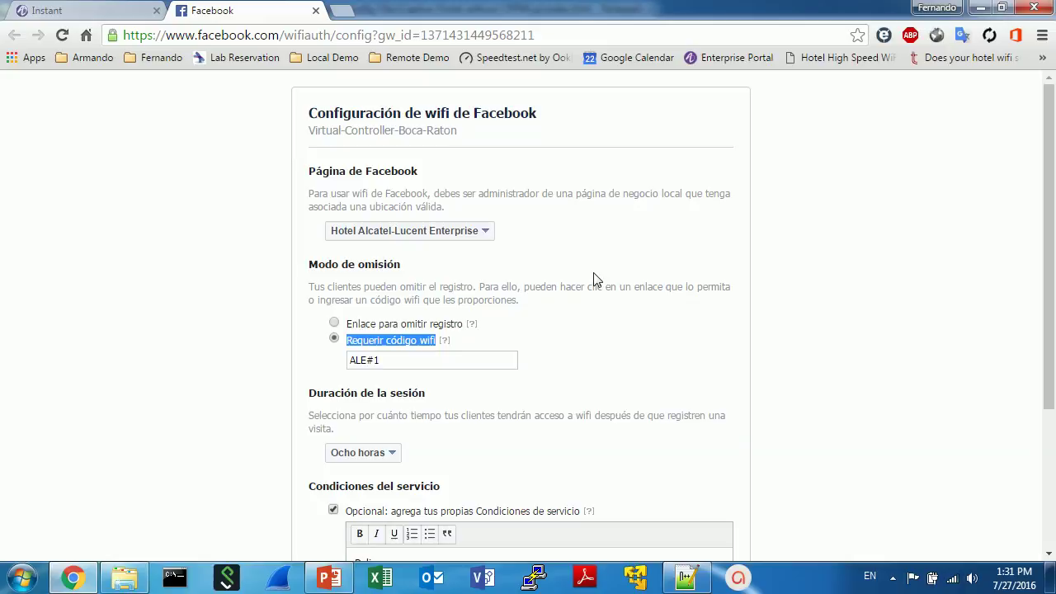
click(335, 324)
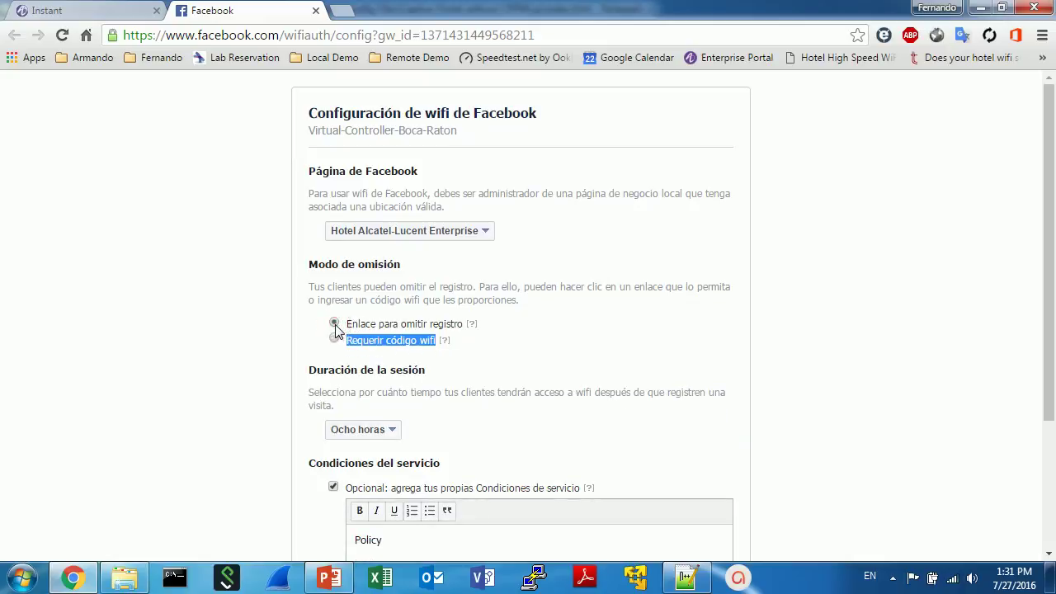
drag(345, 322, 466, 321)
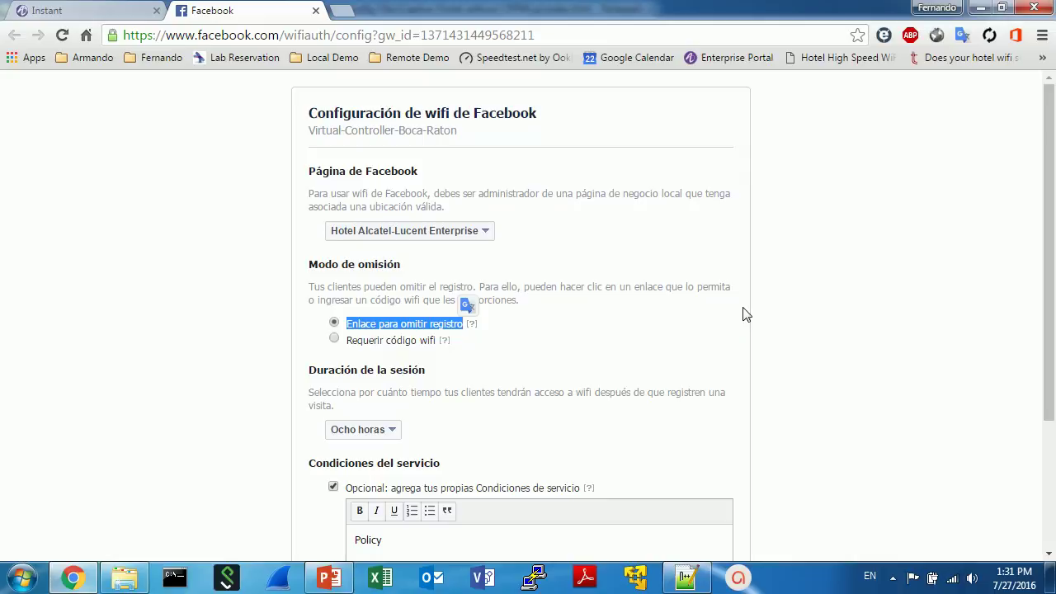
click(333, 340)
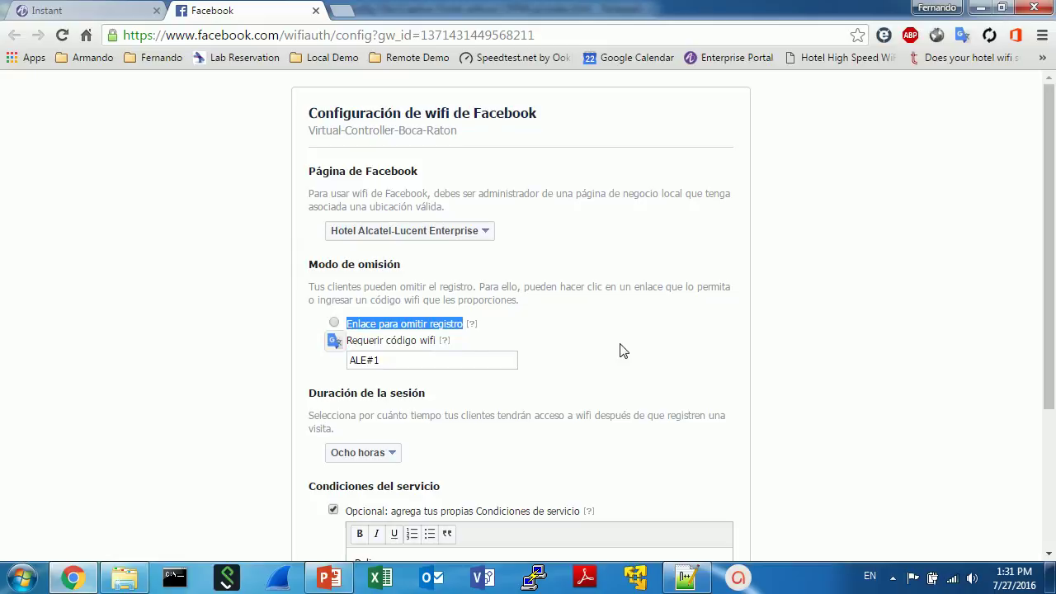
drag(394, 361, 330, 360)
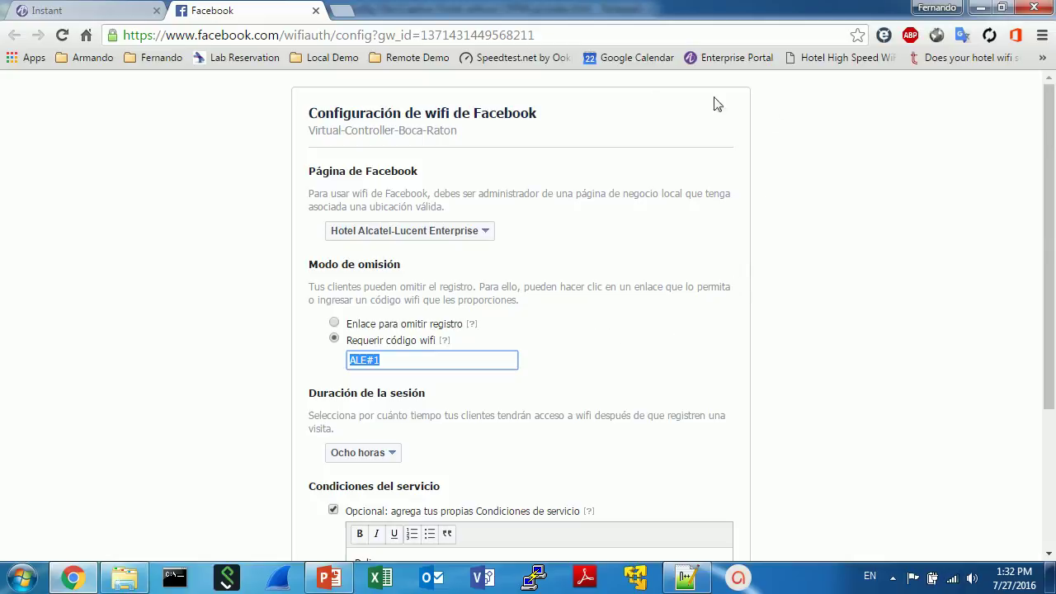
click(334, 326)
click(335, 340)
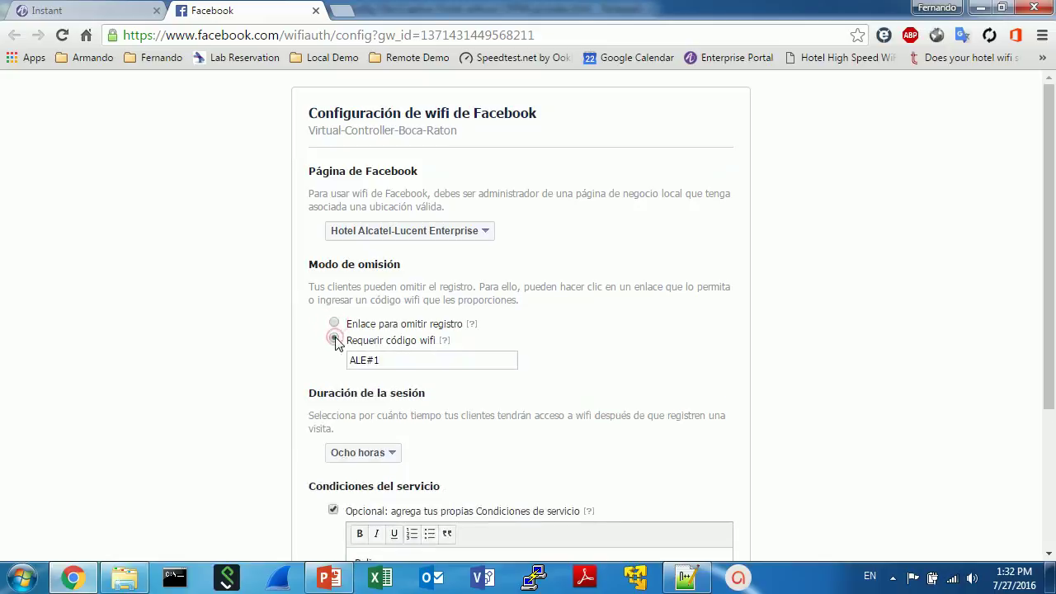
click(334, 323)
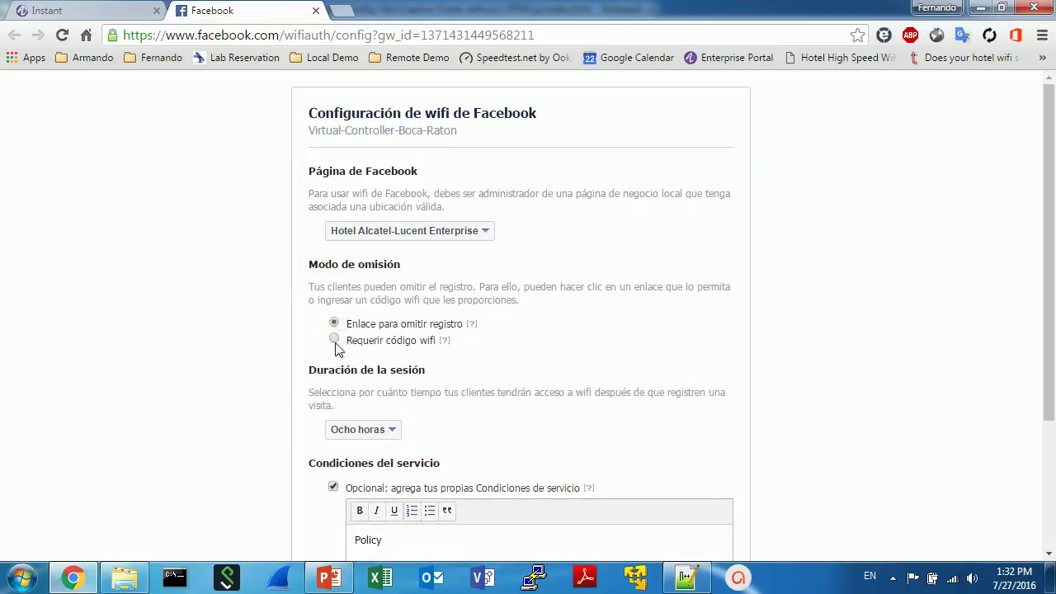
click(334, 340)
click(334, 324)
click(334, 340)
click(333, 323)
Review the available session durations, keeping Ocho horas as the choice.
click(388, 431)
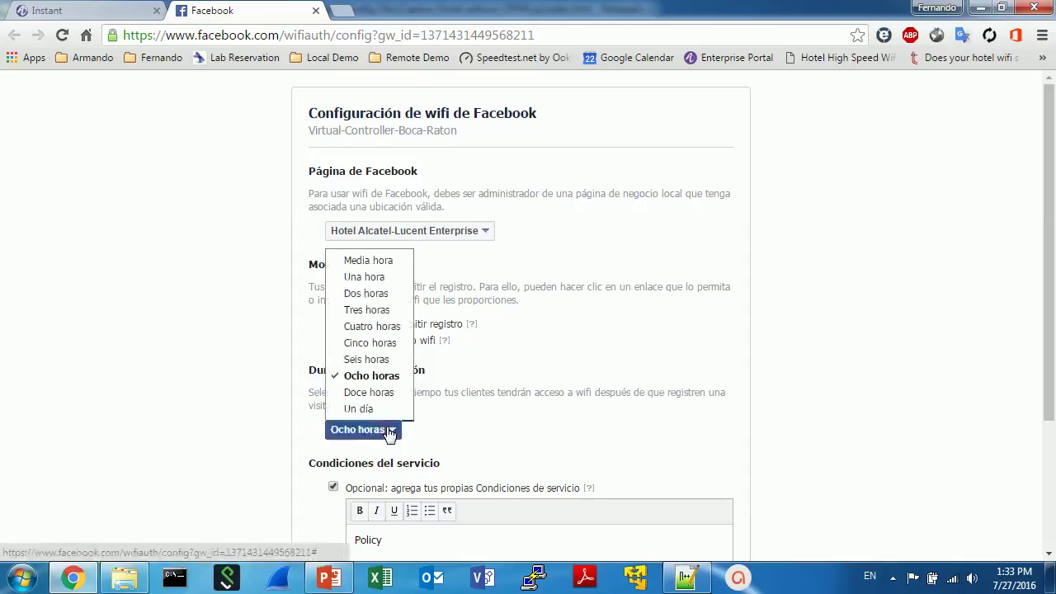
click(366, 385)
click(468, 440)
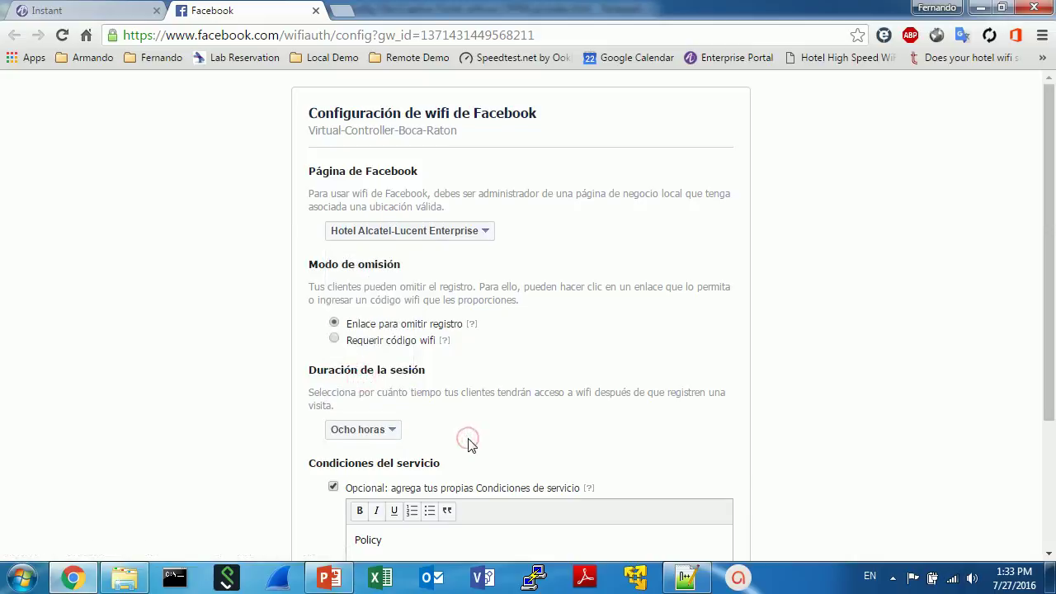
Review the custom terms of service text, save the Facebook Wi-Fi configuration and close its page.
scroll(470, 444, down, 2)
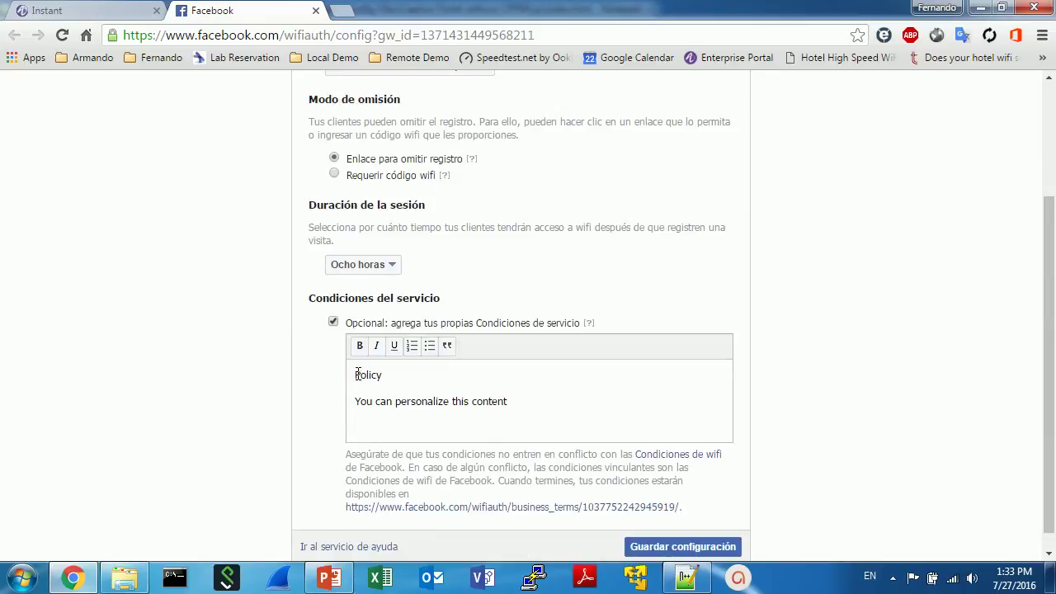
drag(357, 375, 388, 376)
drag(356, 369, 528, 407)
click(536, 388)
click(658, 547)
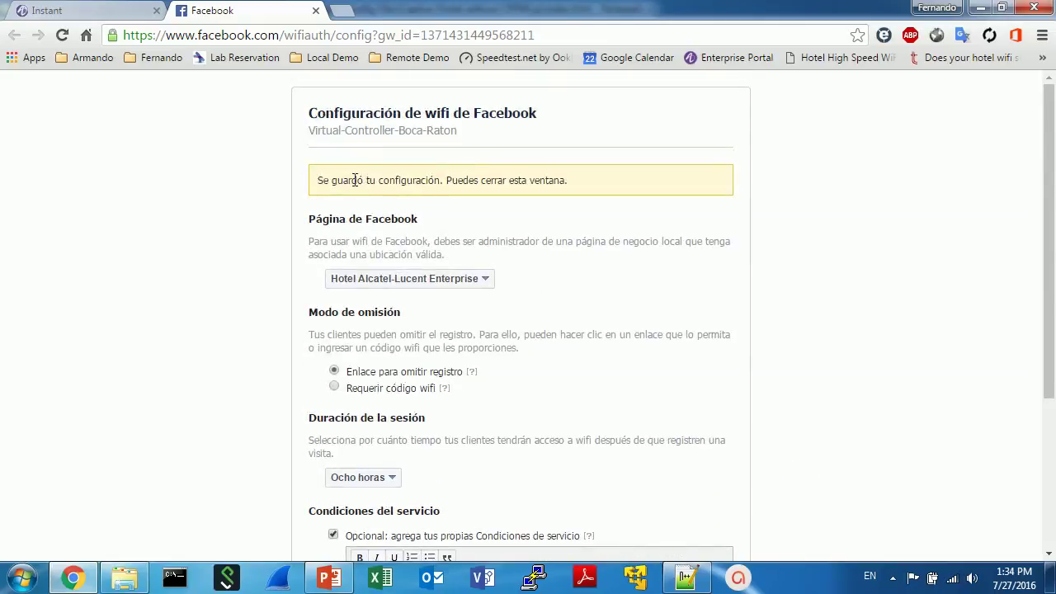
click(316, 11)
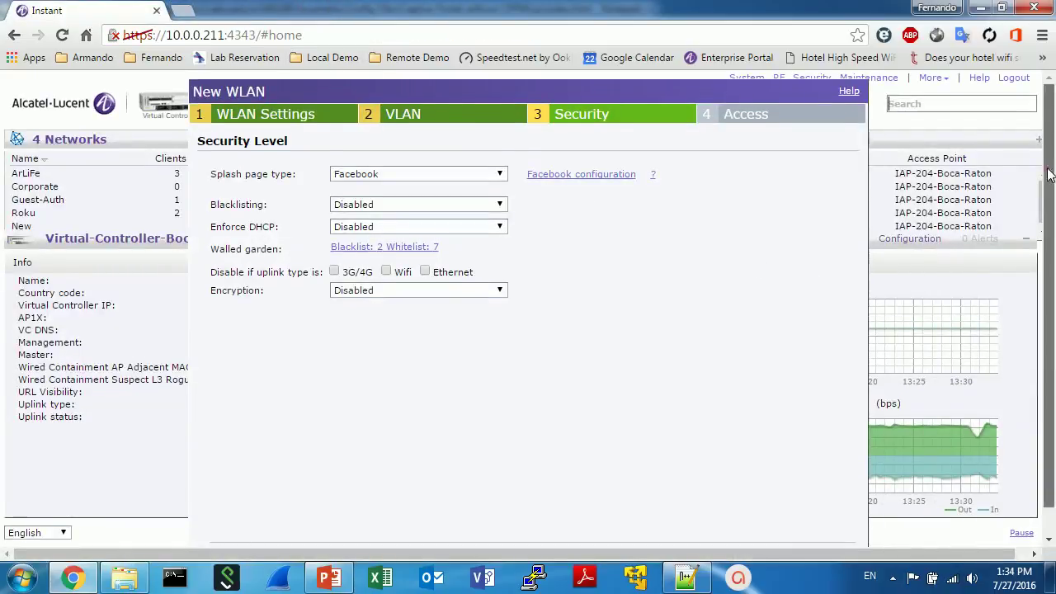
Finish creating the Guest-FB WLAN with Unrestricted access rules.
scroll(1050, 169, down, 1)
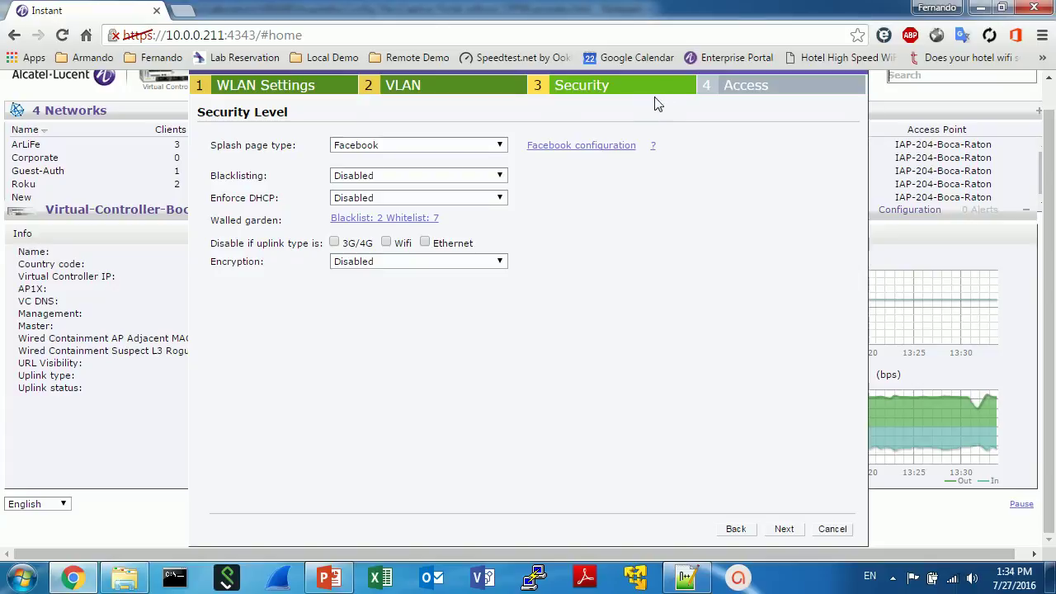
click(727, 89)
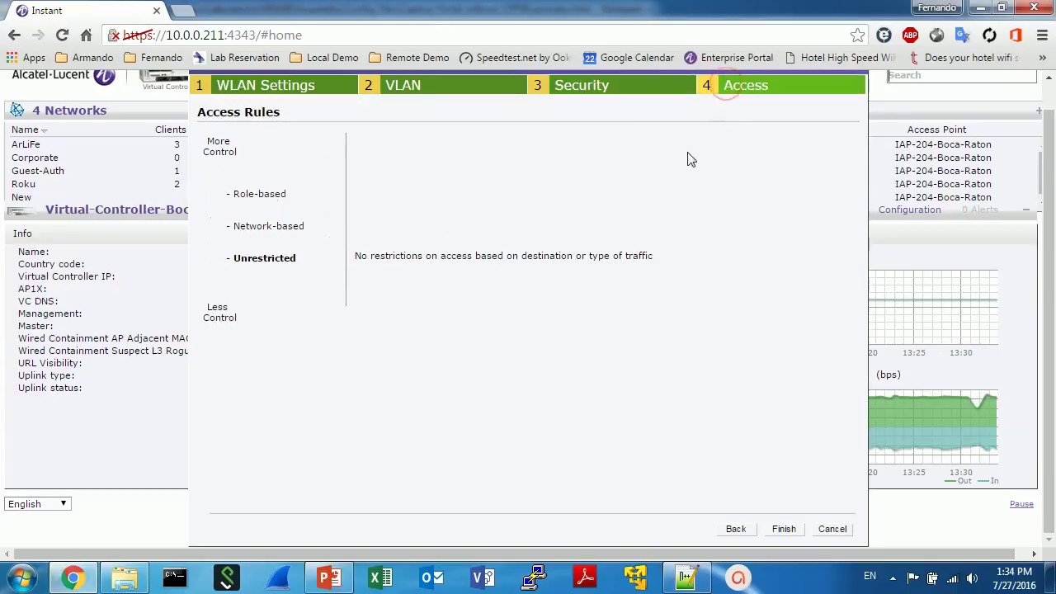
click(784, 529)
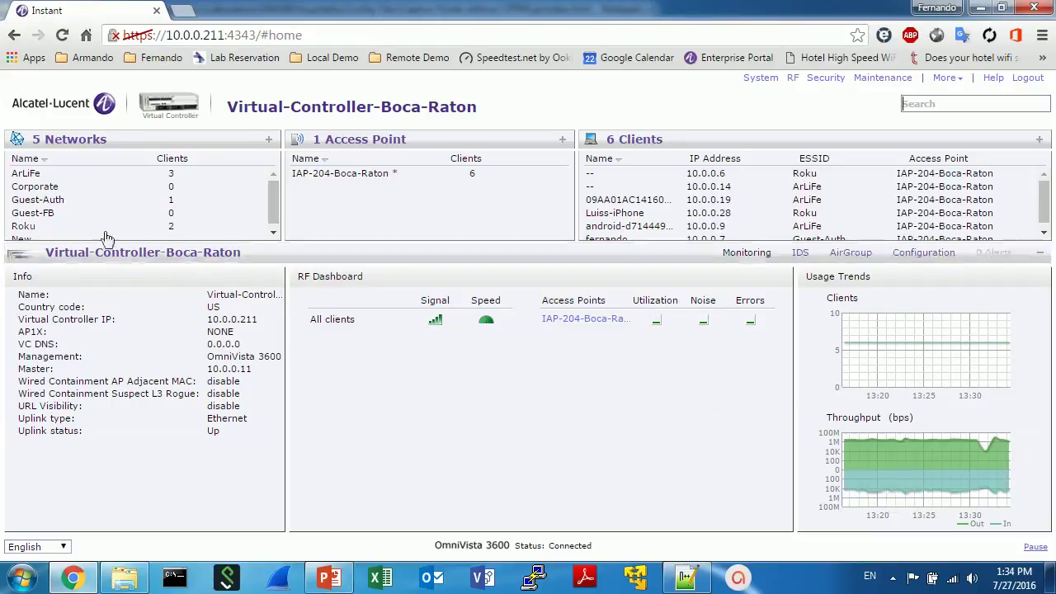
Display the Guest-FB network's details and connect the computer to the Guest-FB wireless network.
click(50, 213)
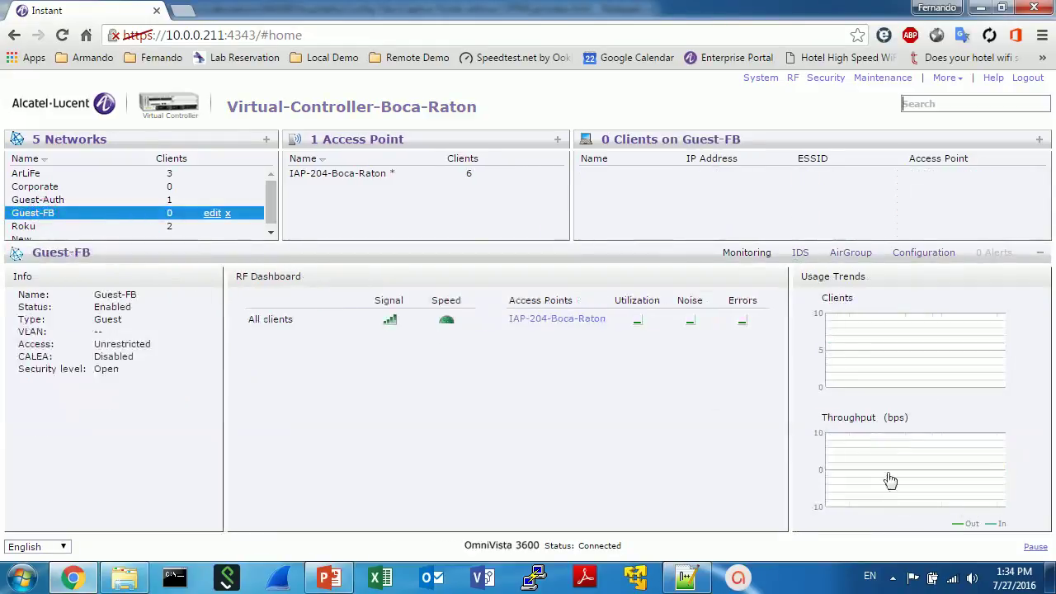
click(952, 577)
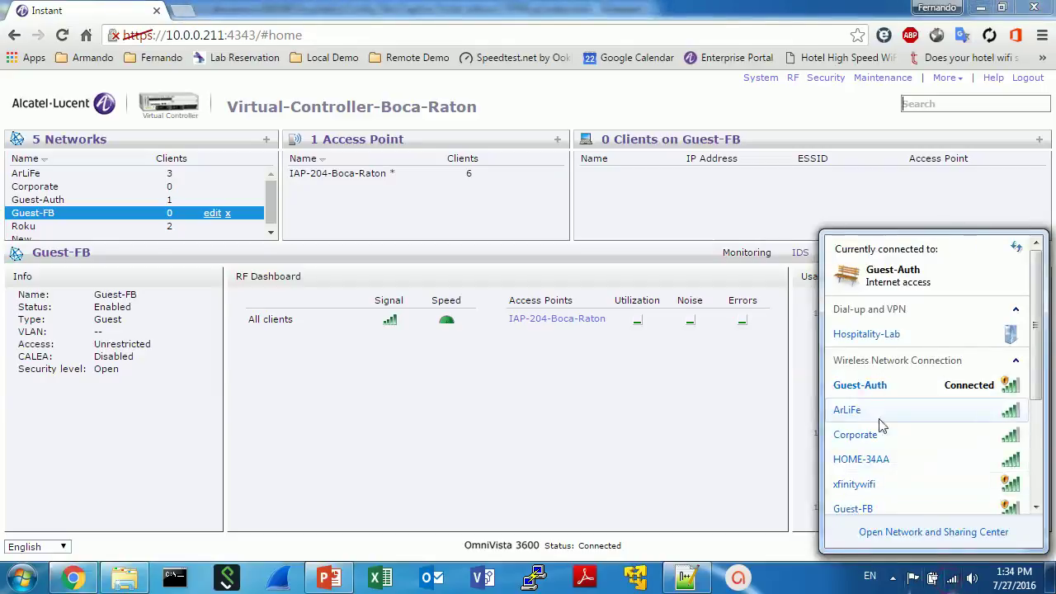
click(862, 508)
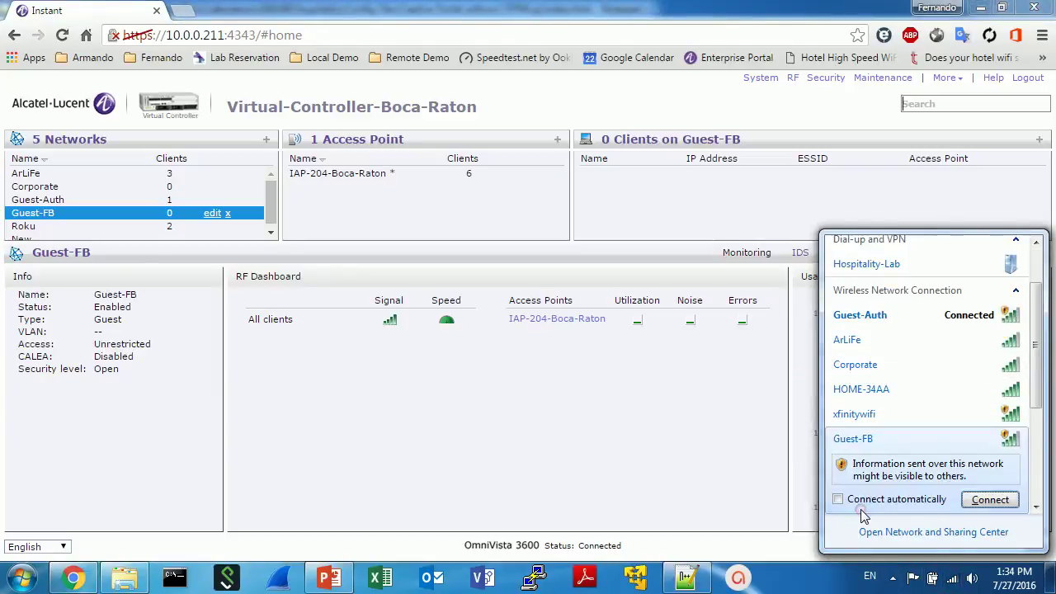
click(989, 500)
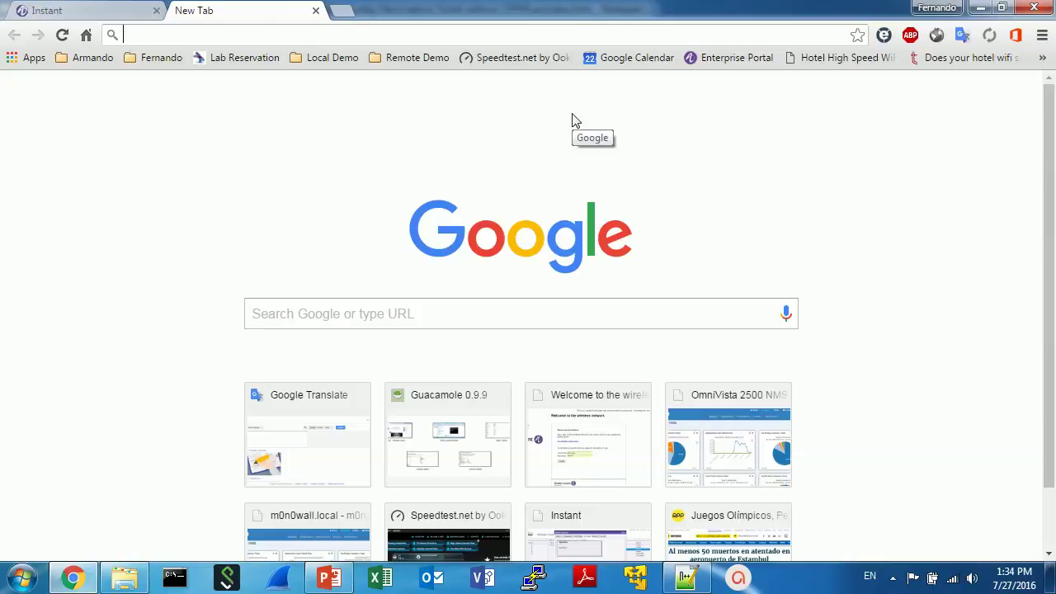
Load Speedtest.net to reach the Facebook captive portal and skip the check-in with Omitir registro.
click(508, 58)
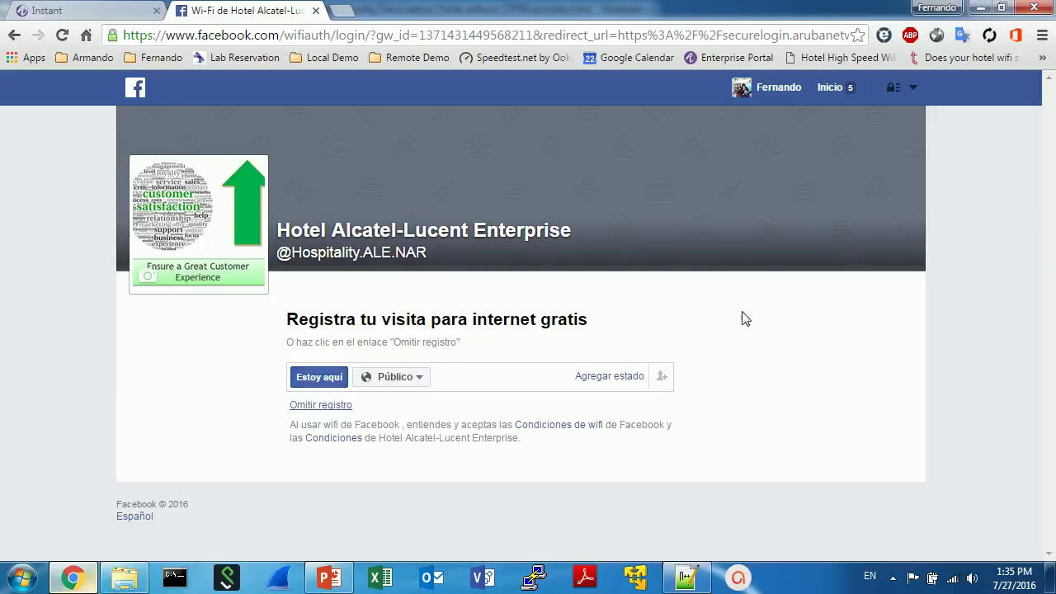
click(322, 405)
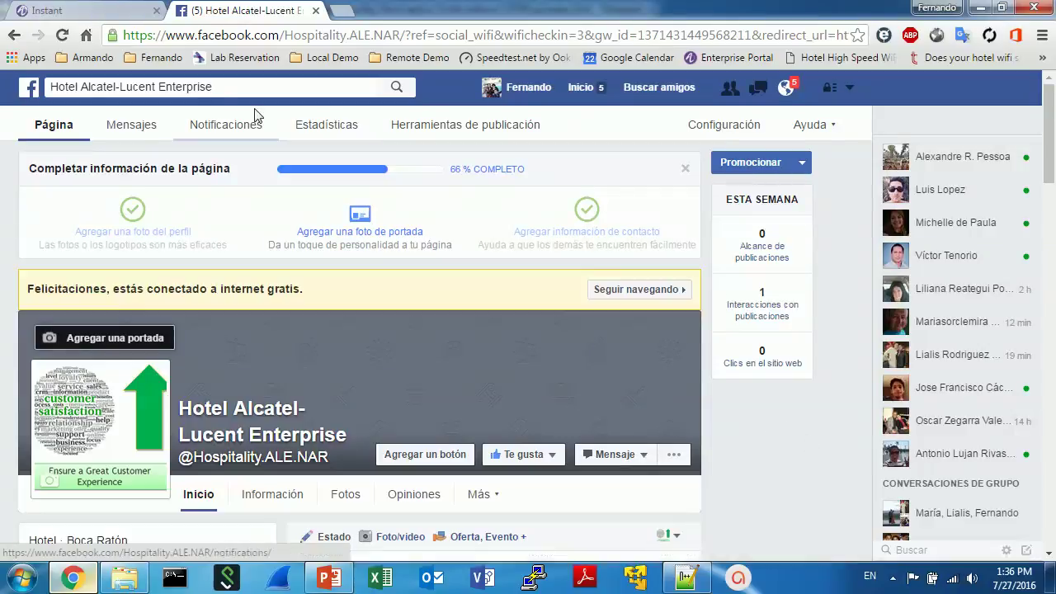
Return to the Instant dashboard and check the connected clients and usage trends of Guest-FB.
click(106, 12)
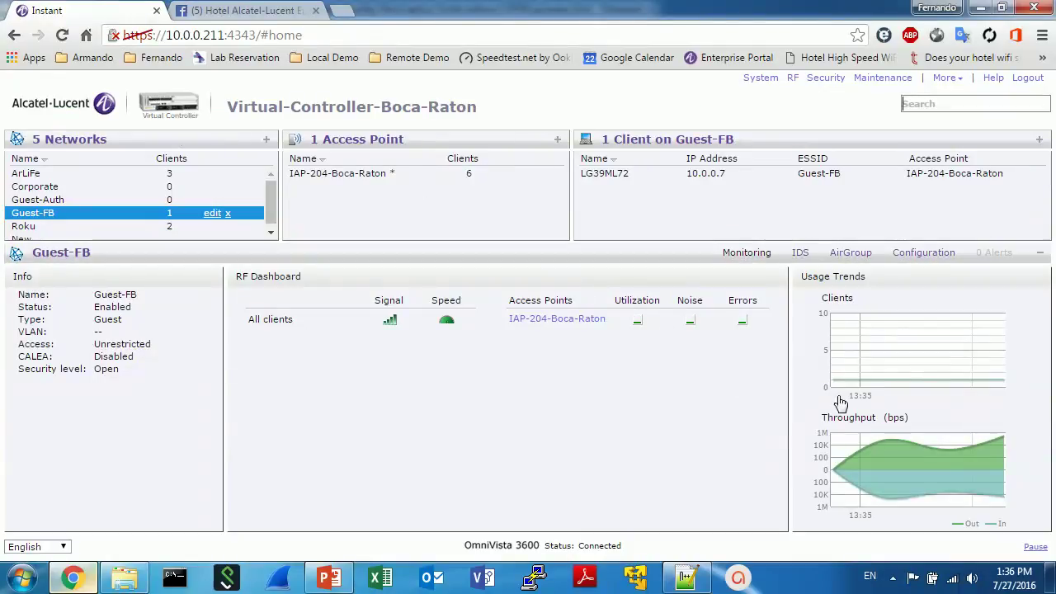
mouse_move(955, 360)
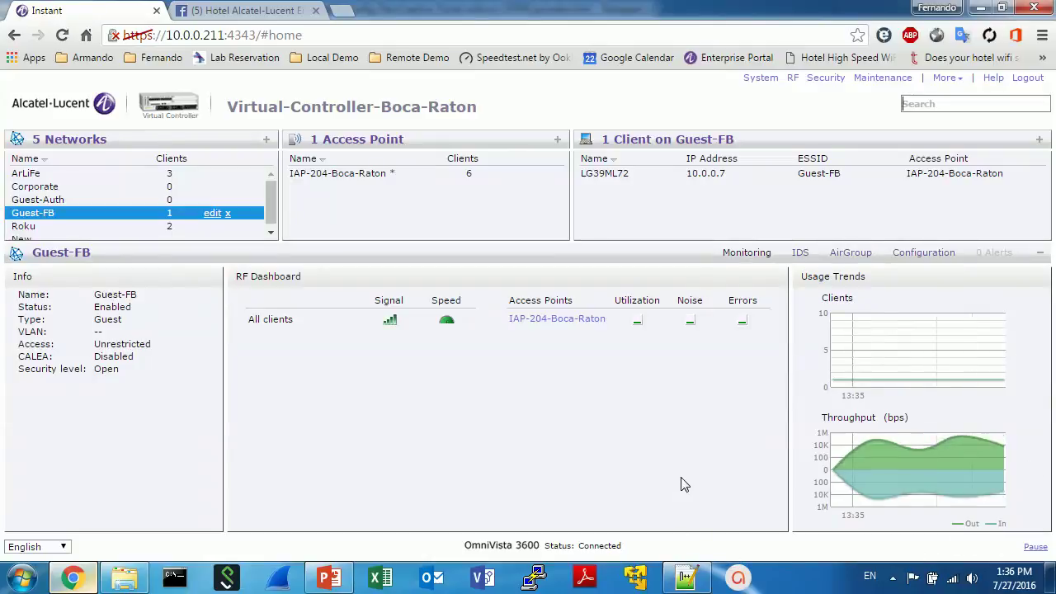
click(893, 580)
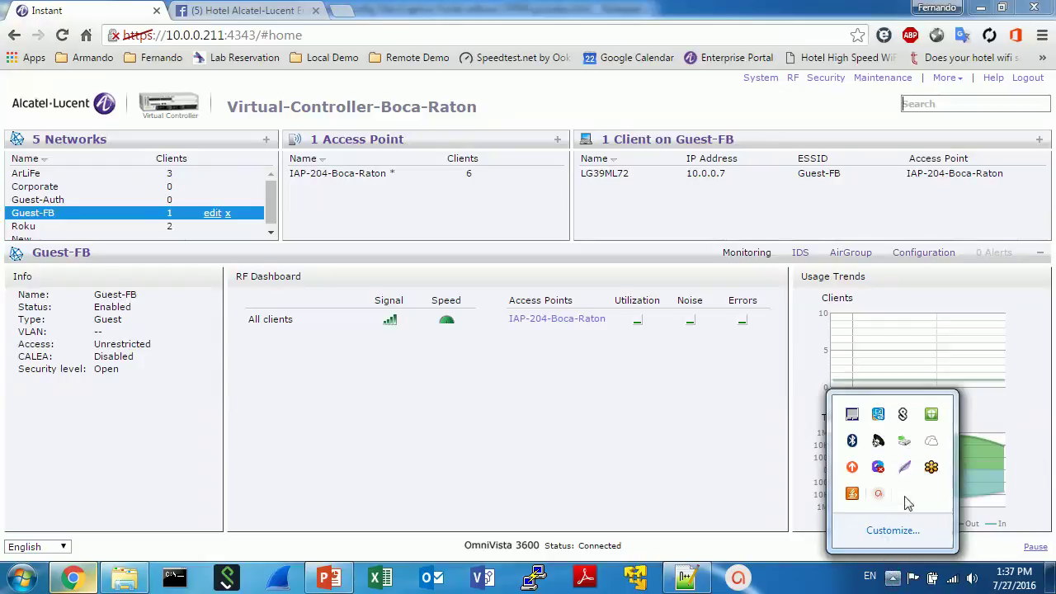
click(879, 497)
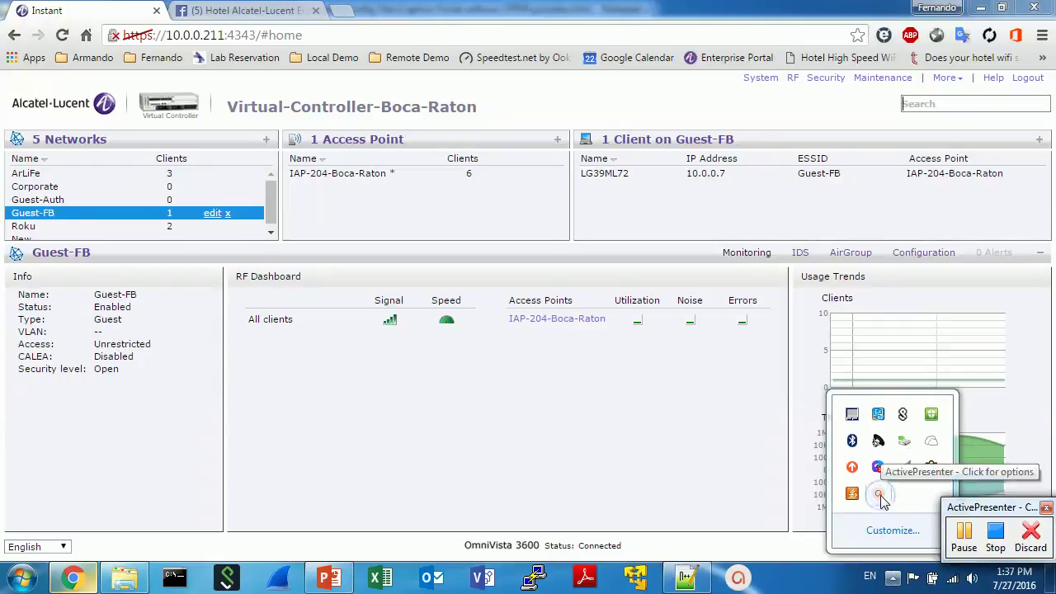